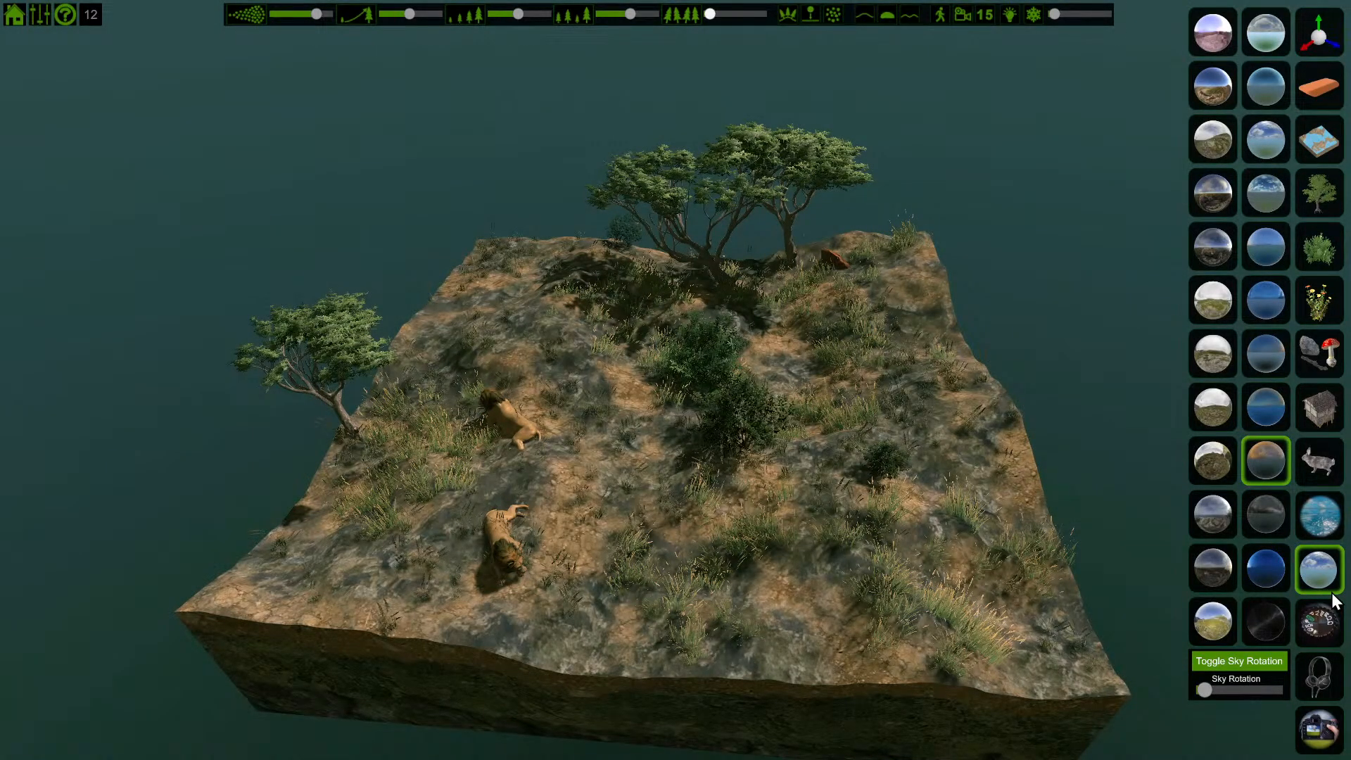
Step: Replace the savanna scene's terrain, trying the winding-river preset and settling on the green rolling-hills preset
click(1319, 139)
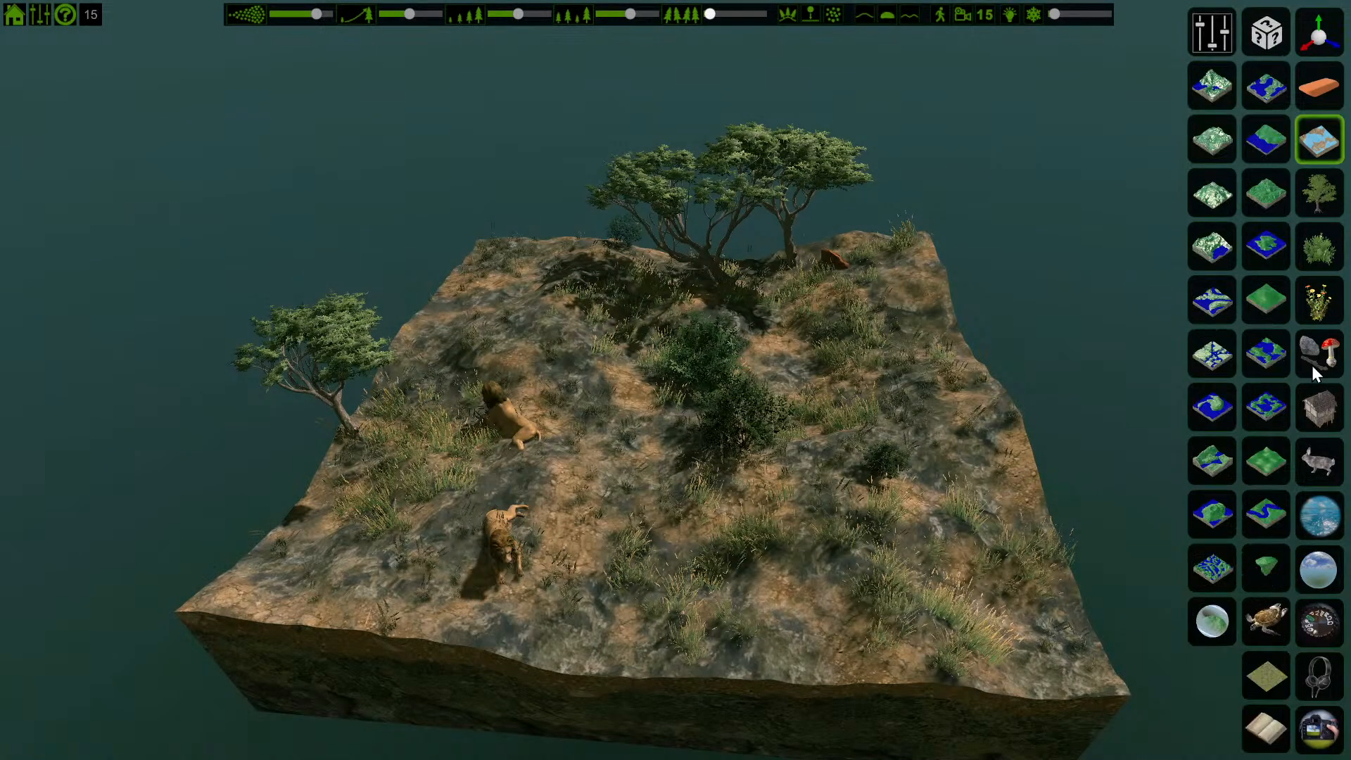
click(1273, 540)
click(630, 350)
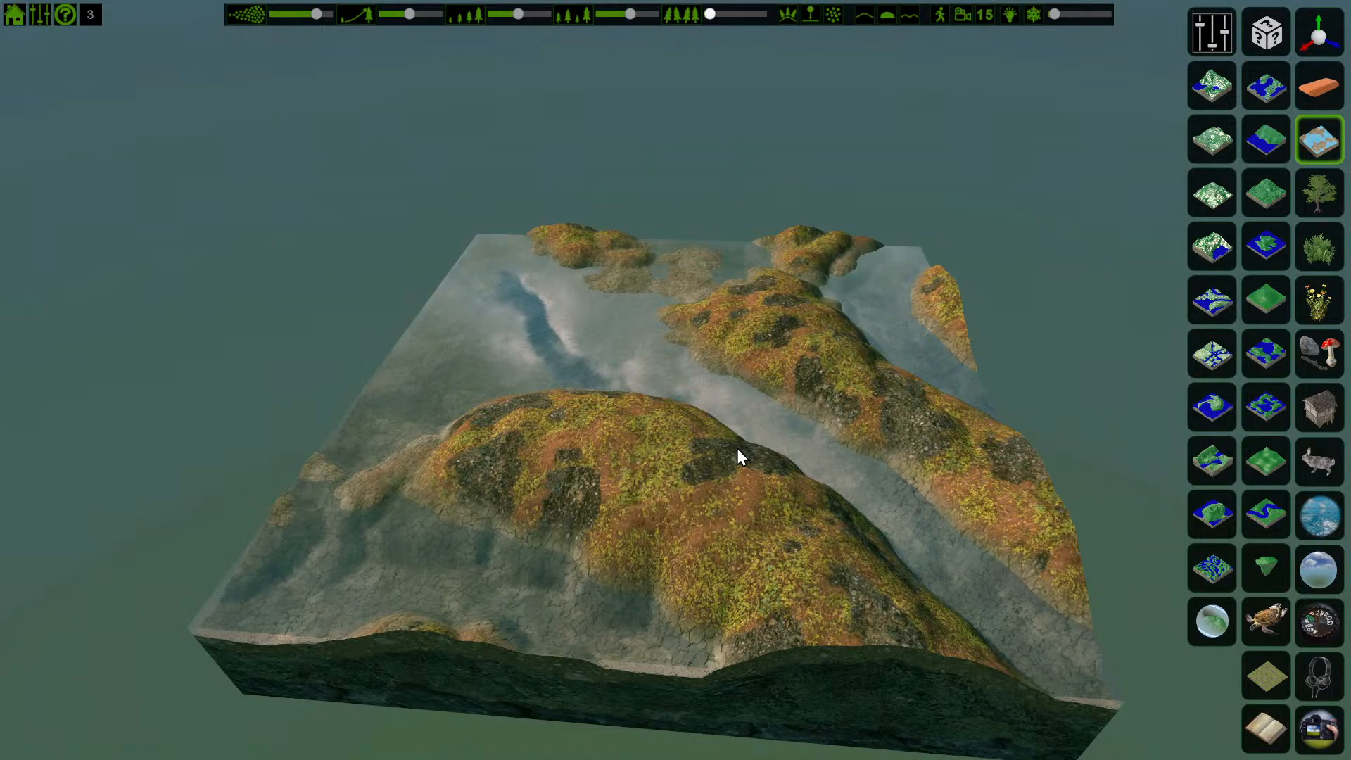
click(1275, 464)
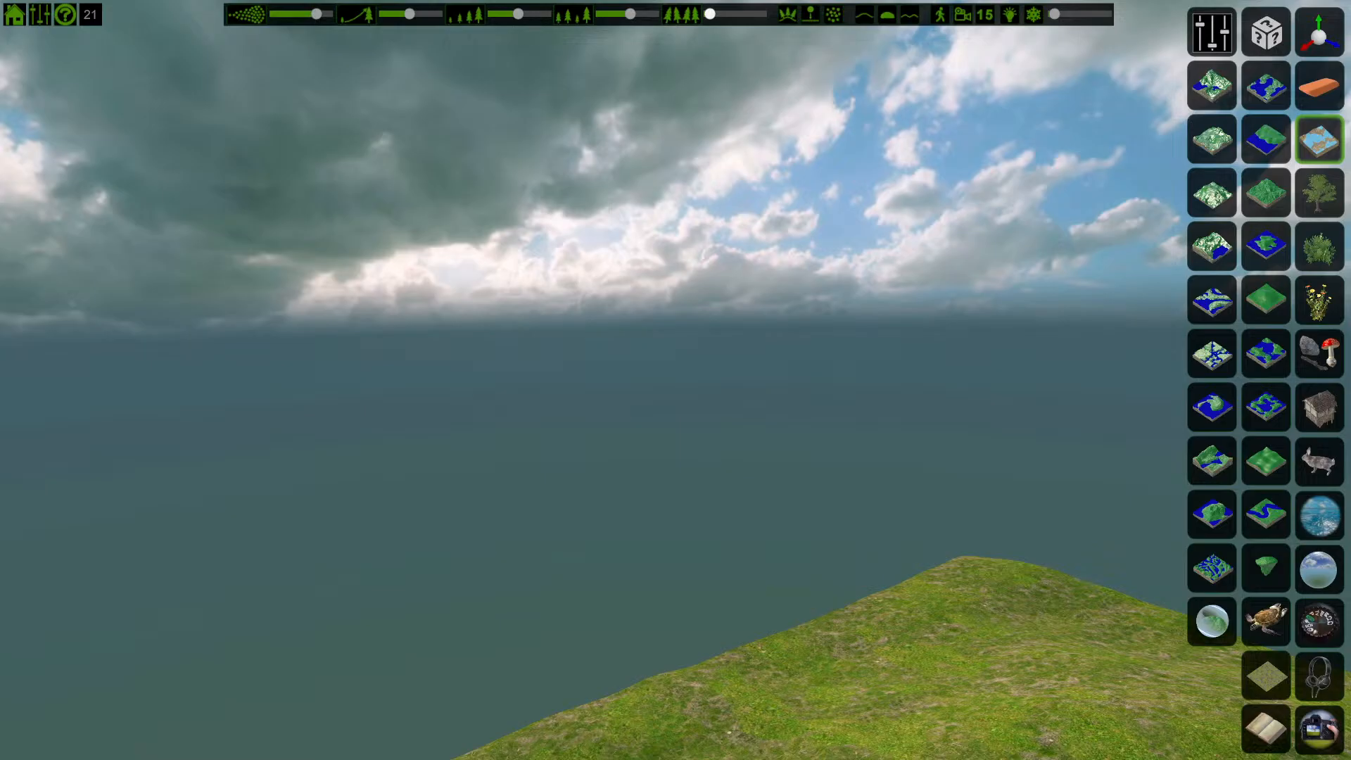
right_drag(443, 362, 677, 460)
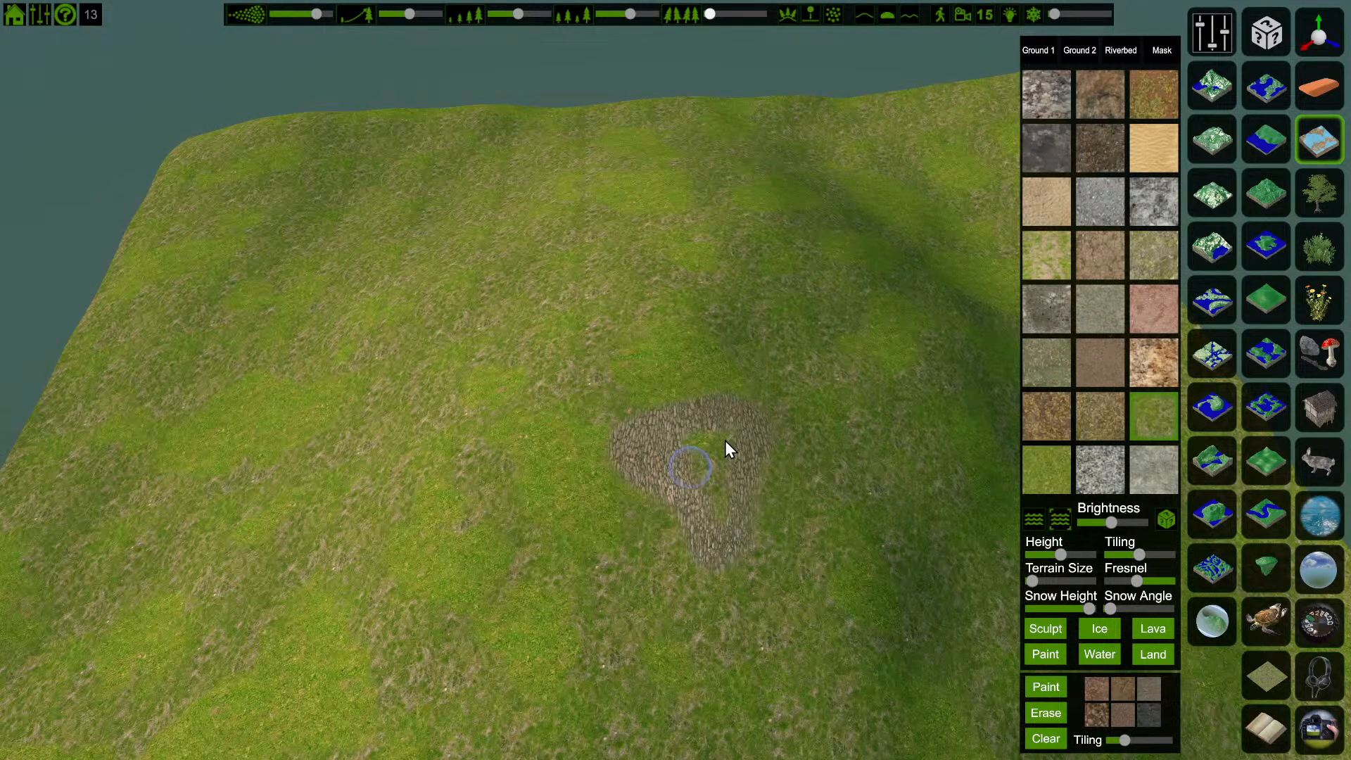
Step: Raise the tiling of the ground paint on the gravel patch to near maximum, and reopen the terrain tools
drag(1125, 741, 1153, 741)
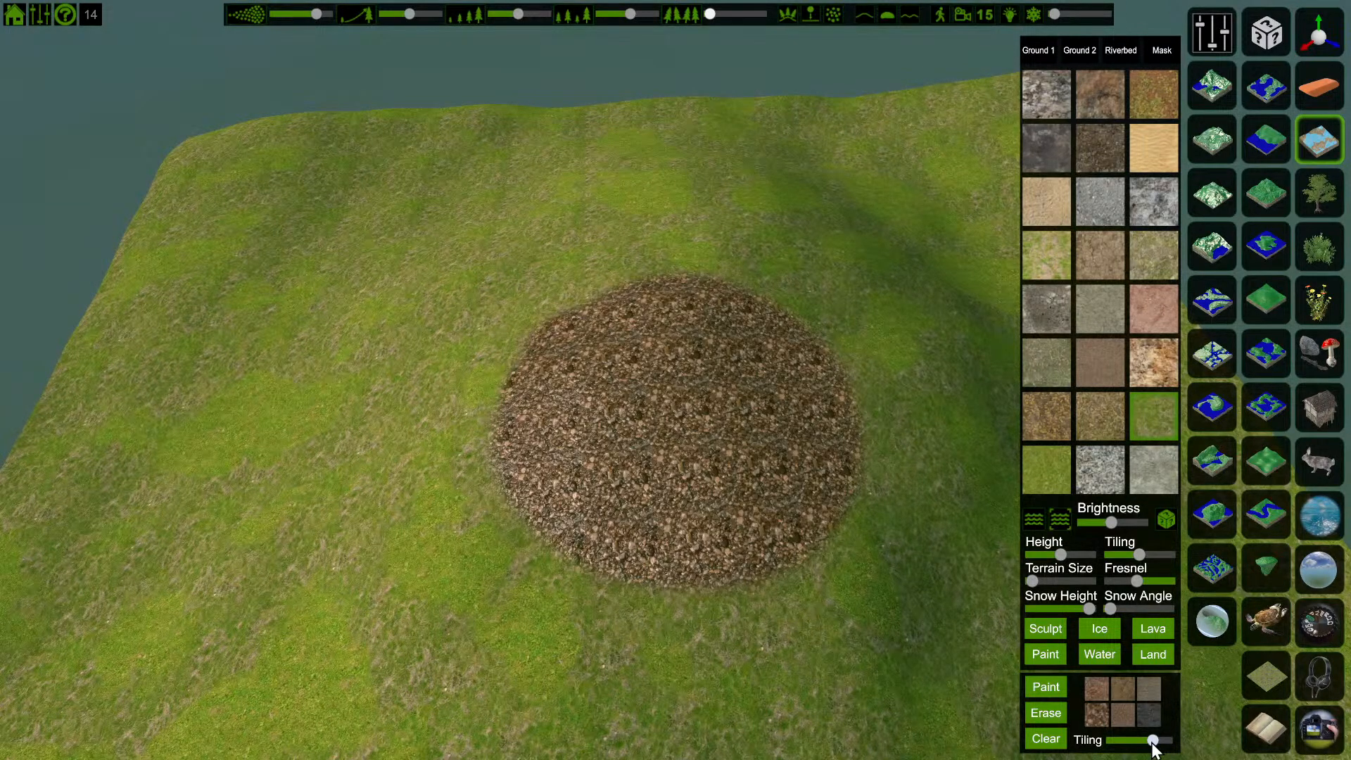
drag(1153, 740, 1161, 740)
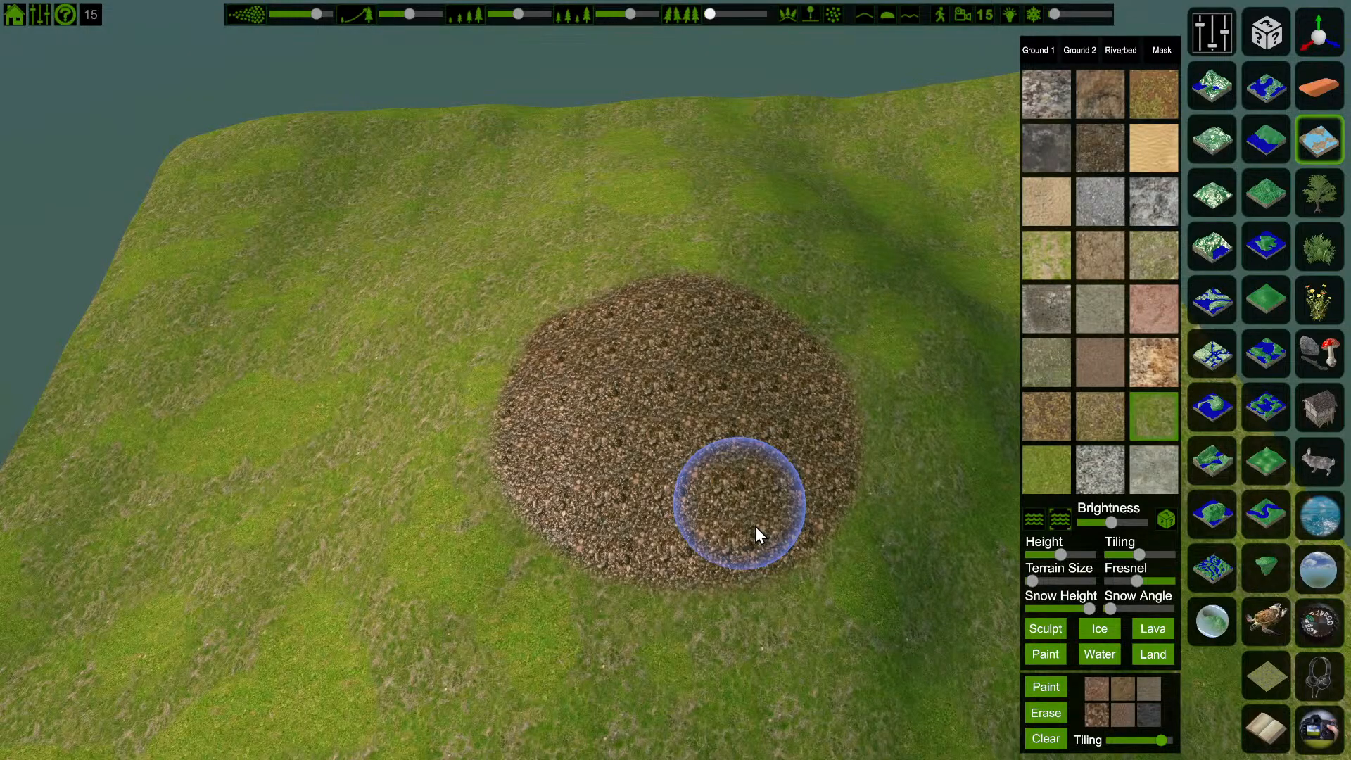
scroll(755, 526, up, 3)
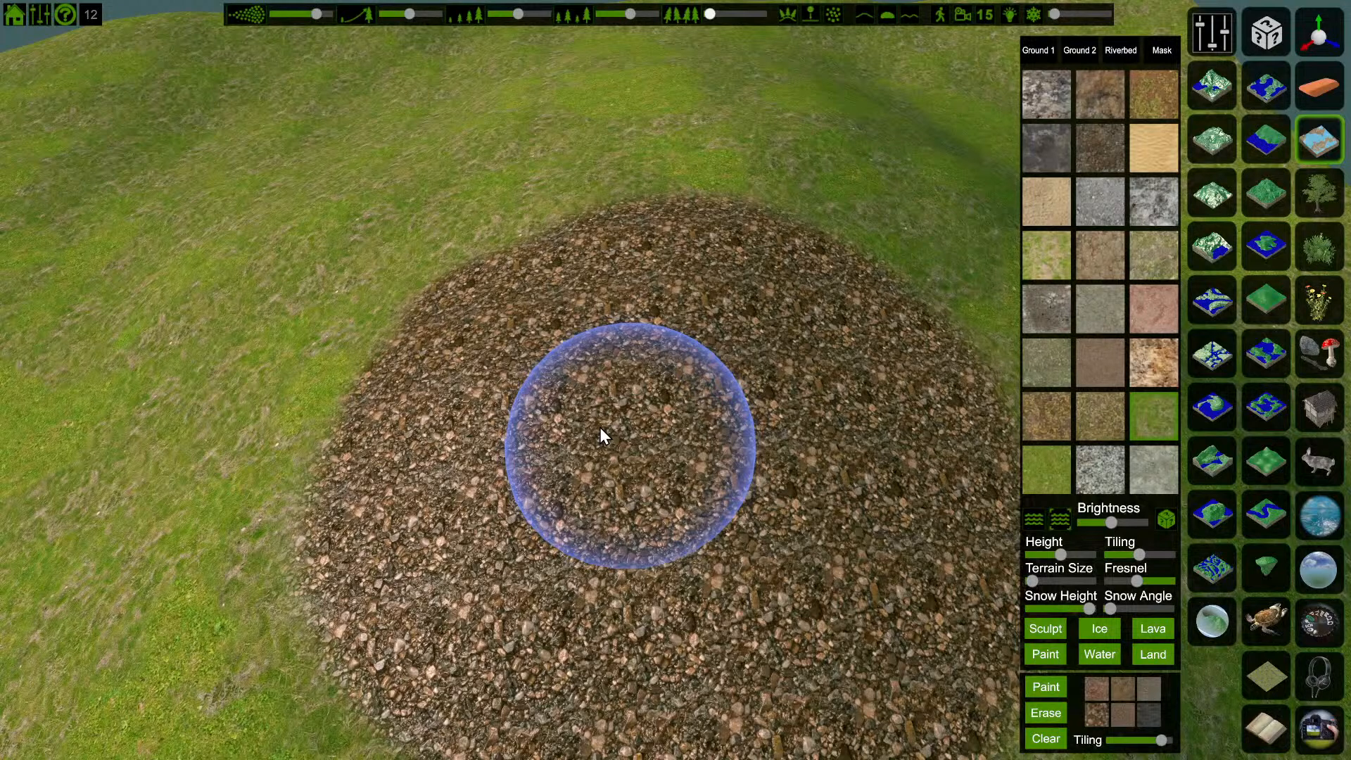
click(1320, 79)
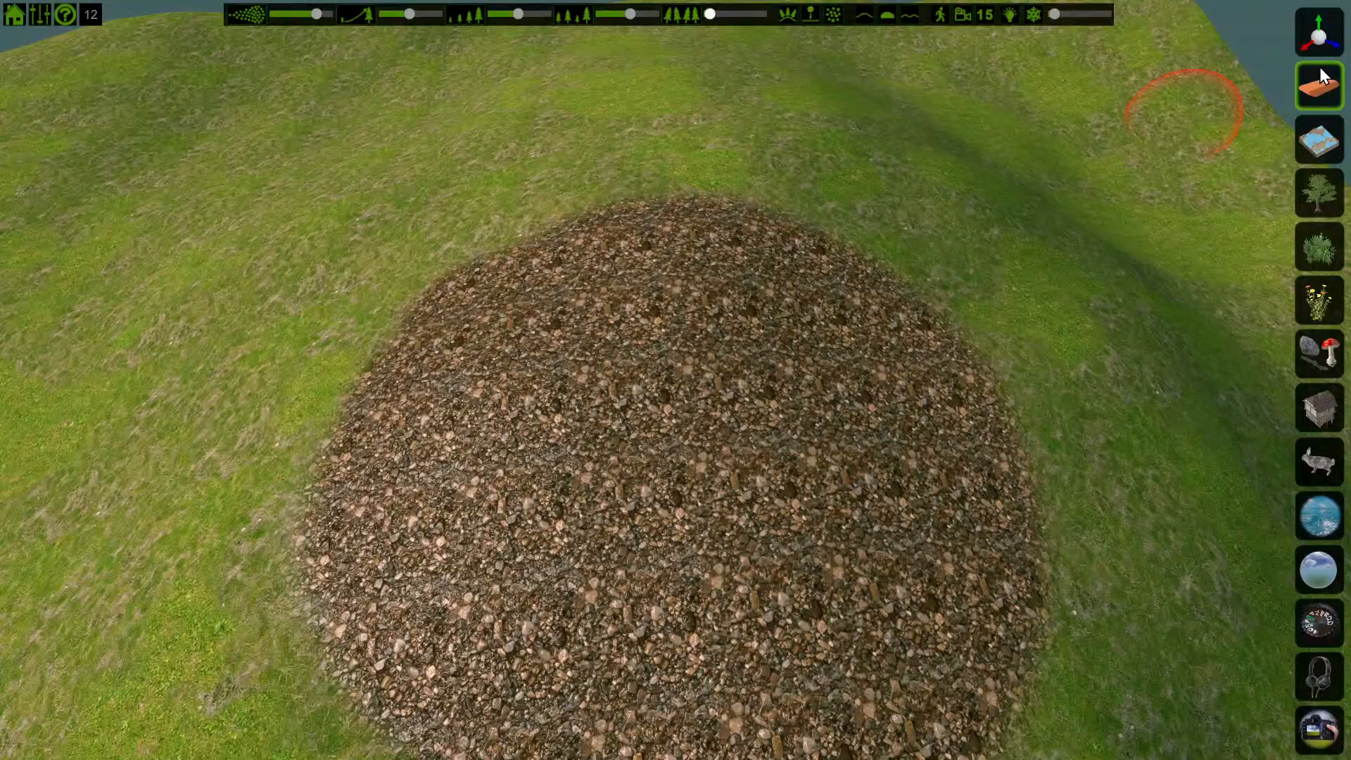
click(1320, 139)
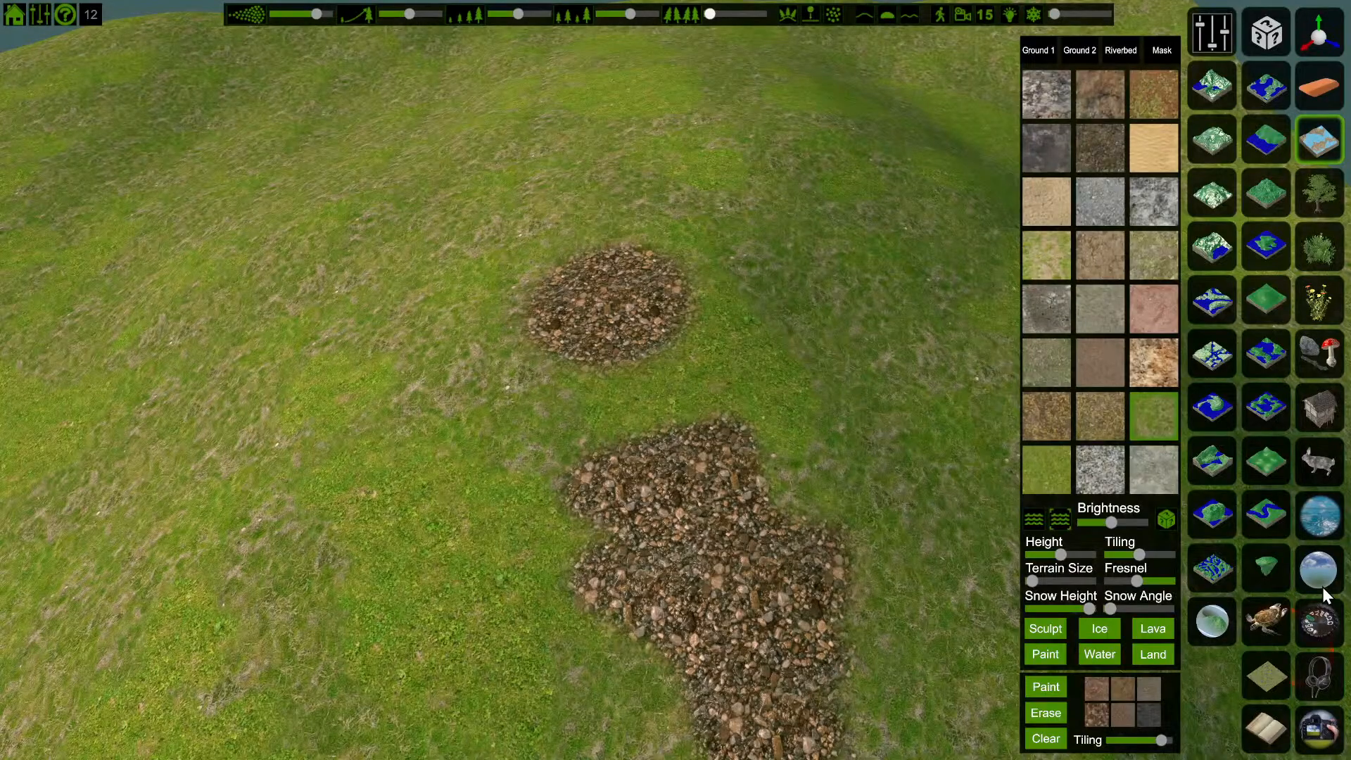
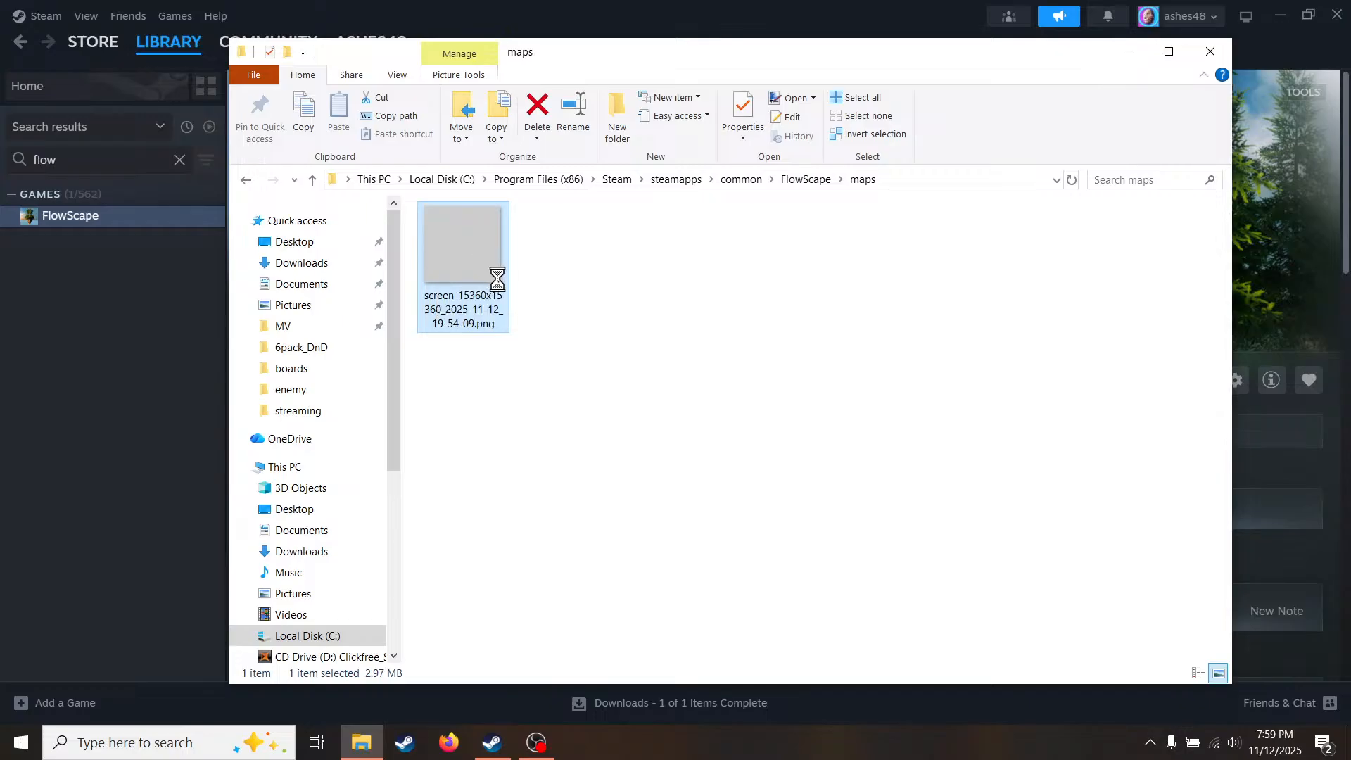
Step: Open screen_15360x15360_2025-11-12_19-54-09.png from the maps folder in paint.net, inspect the exported image, and close it
right_click(461, 272)
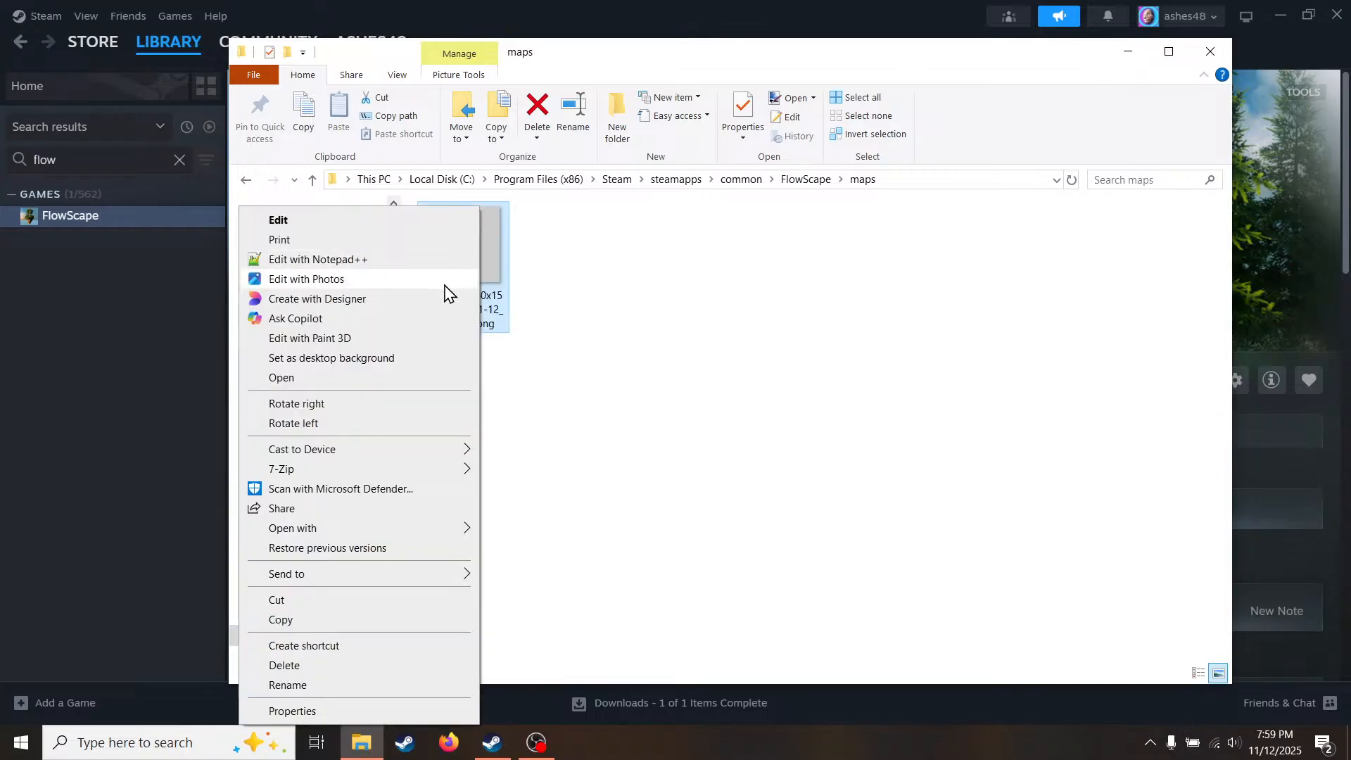
mouse_move(429, 531)
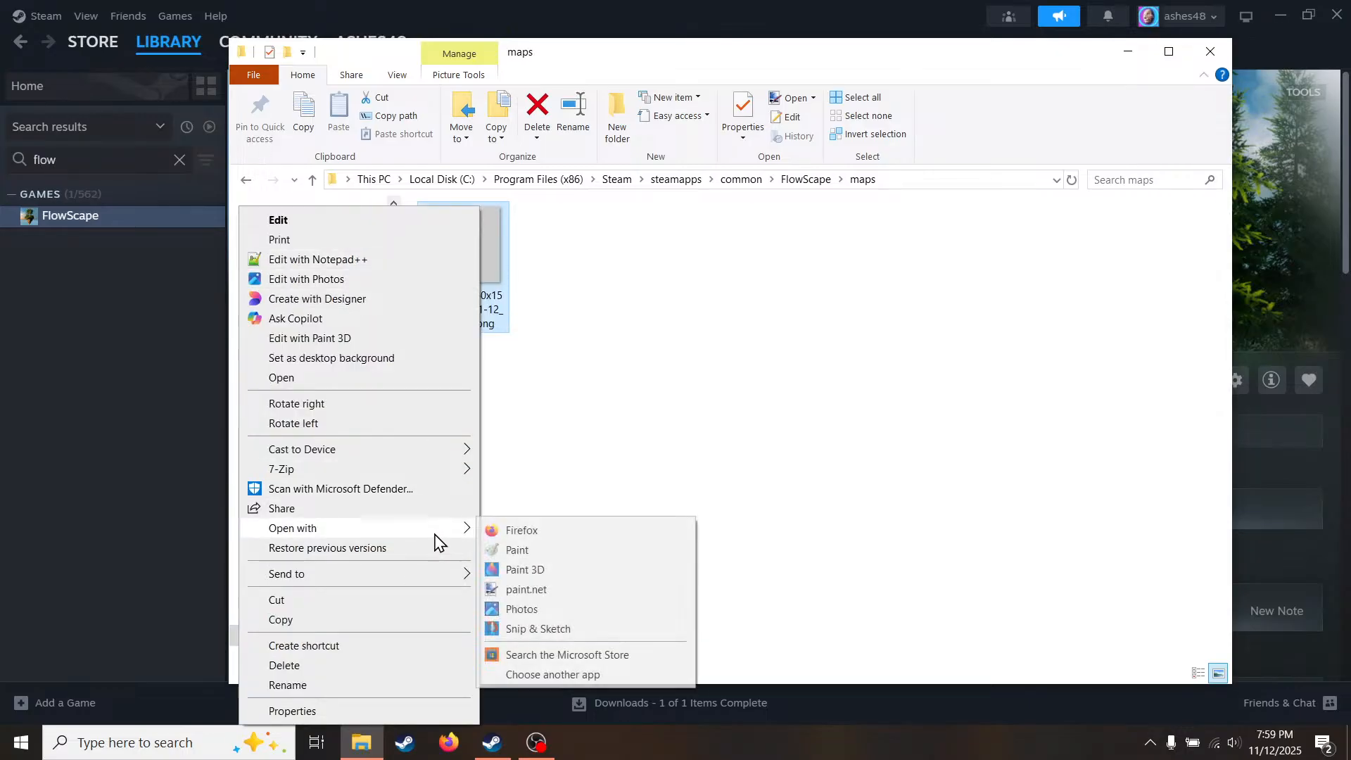
click(522, 593)
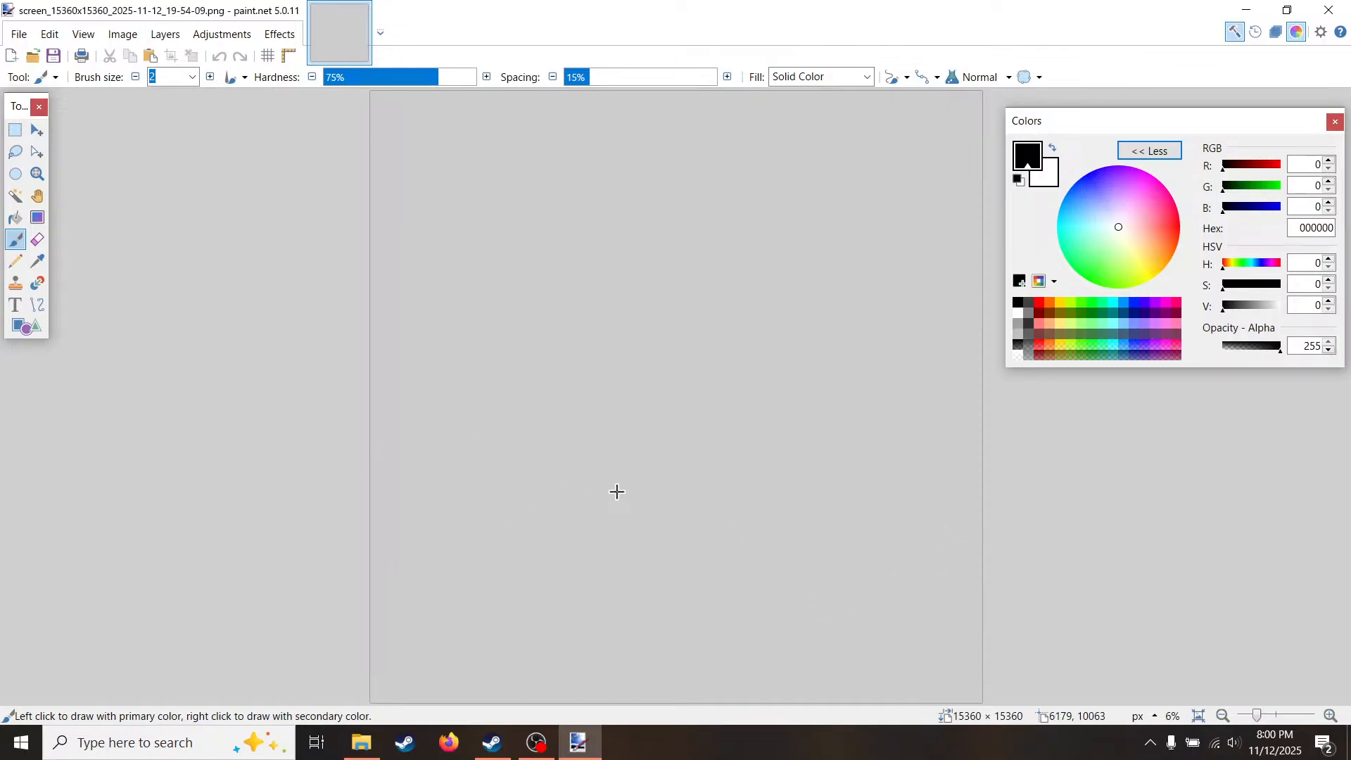
ctrl+scroll(616, 492, up, 4)
ctrl+scroll(630, 482, down, 5)
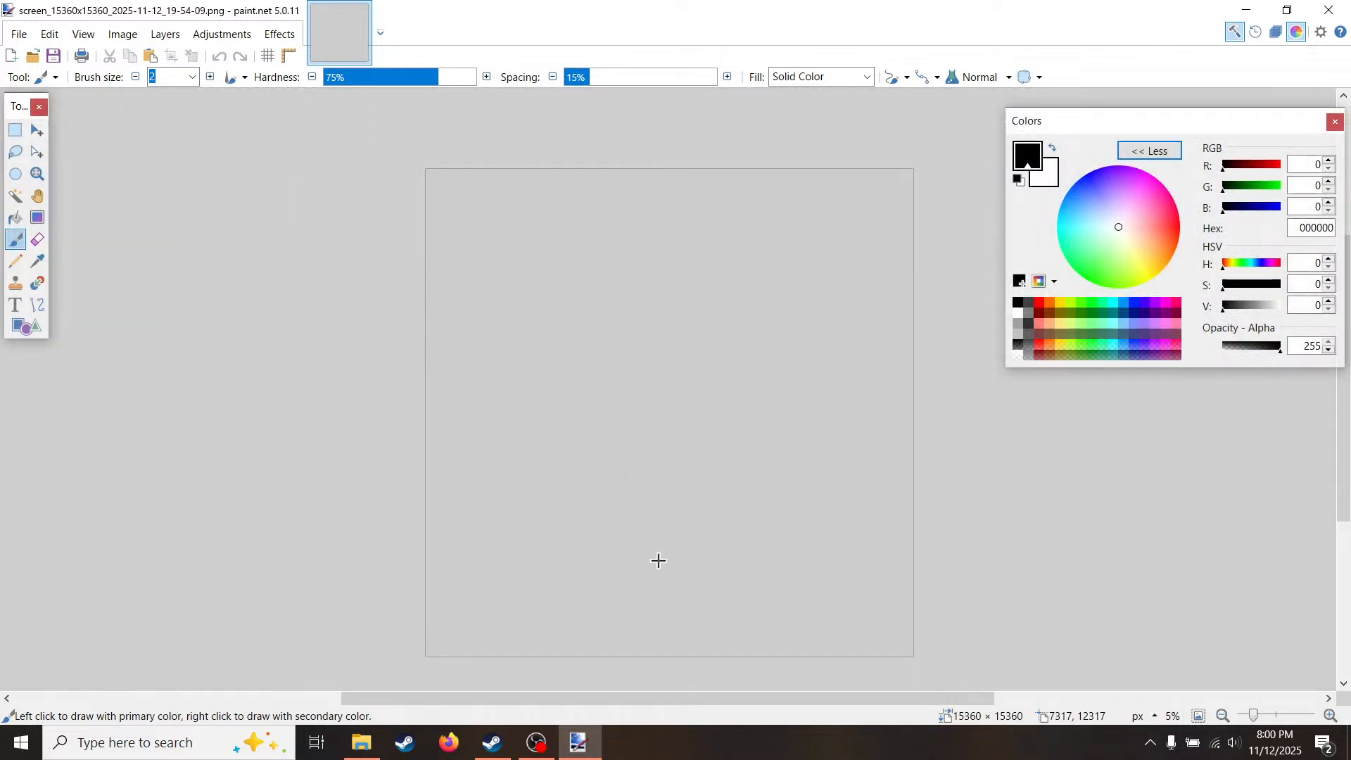
click(1329, 9)
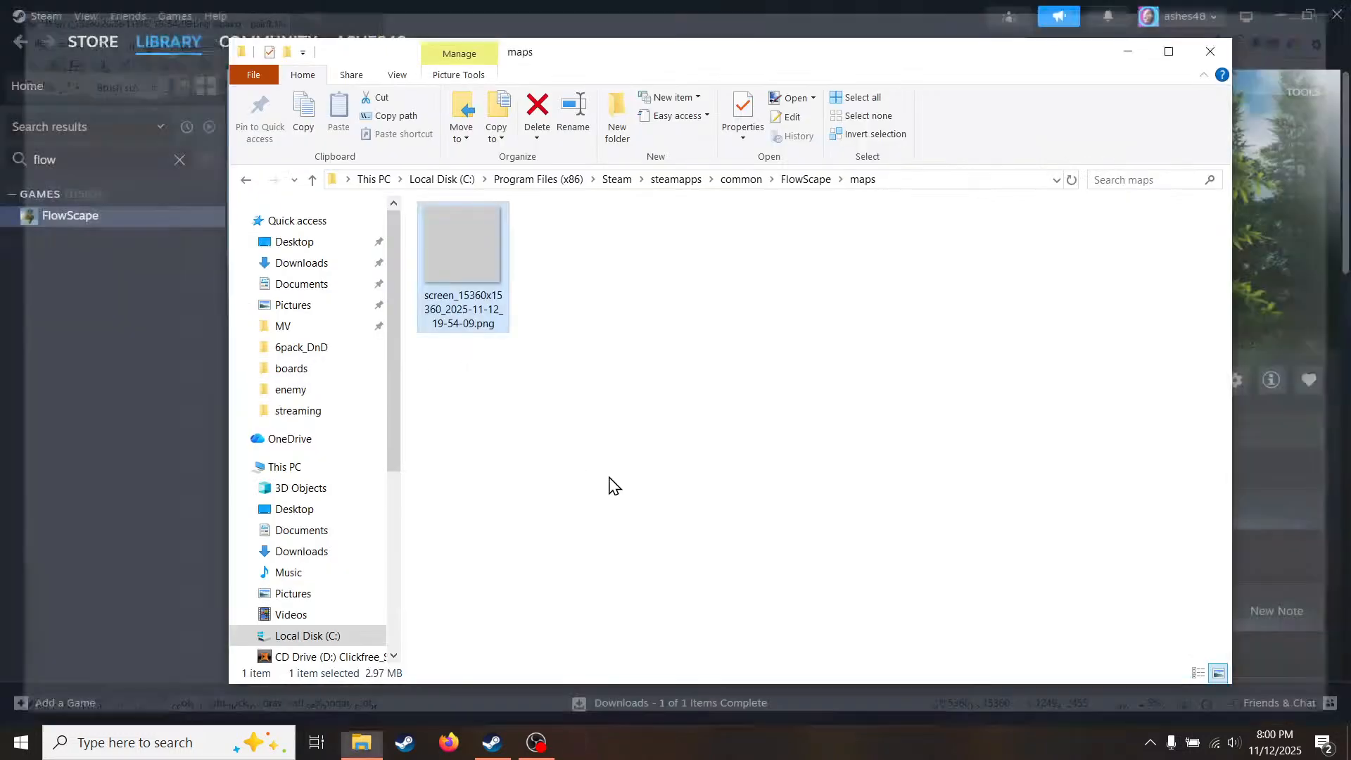
Step: Delete screen_15360x15360_2025-11-12_19-54-09.png from the maps folder and close the folder window
double_click(470, 272)
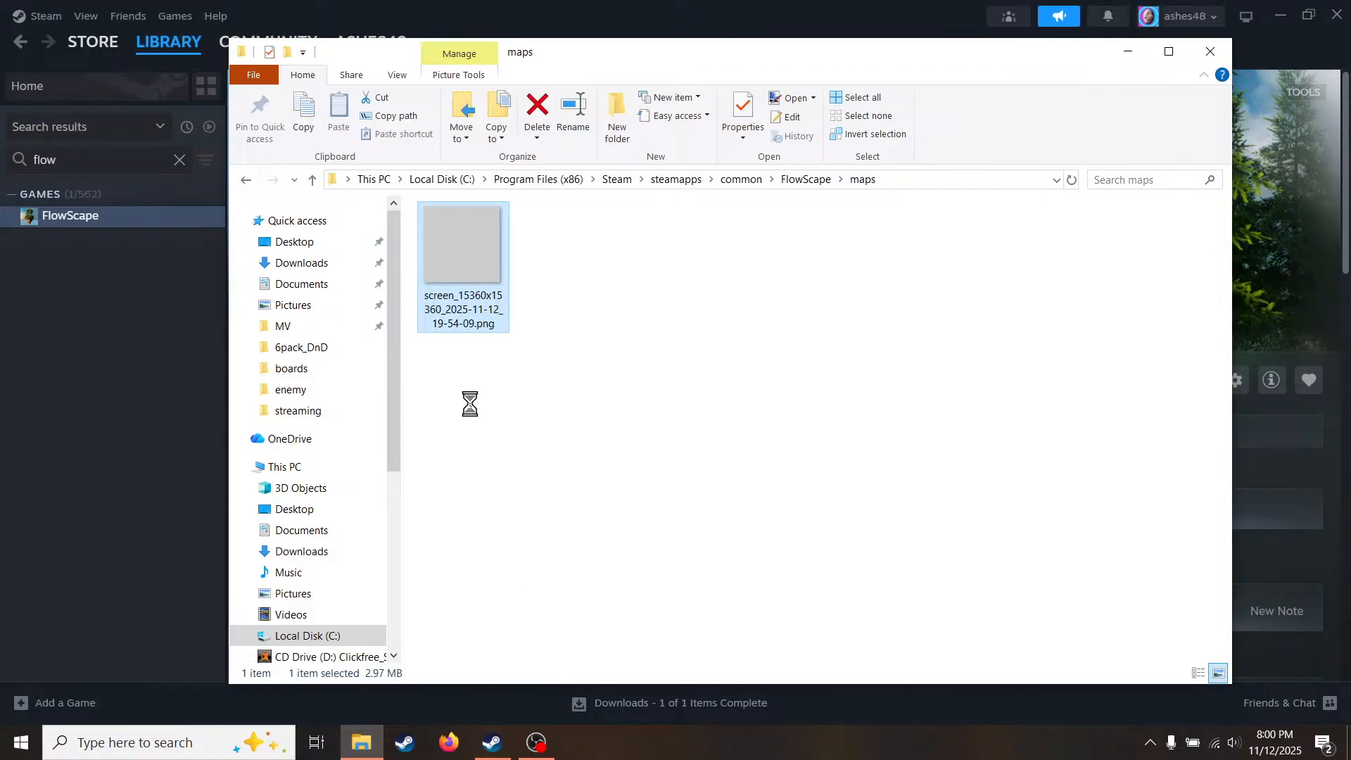
right_click(490, 314)
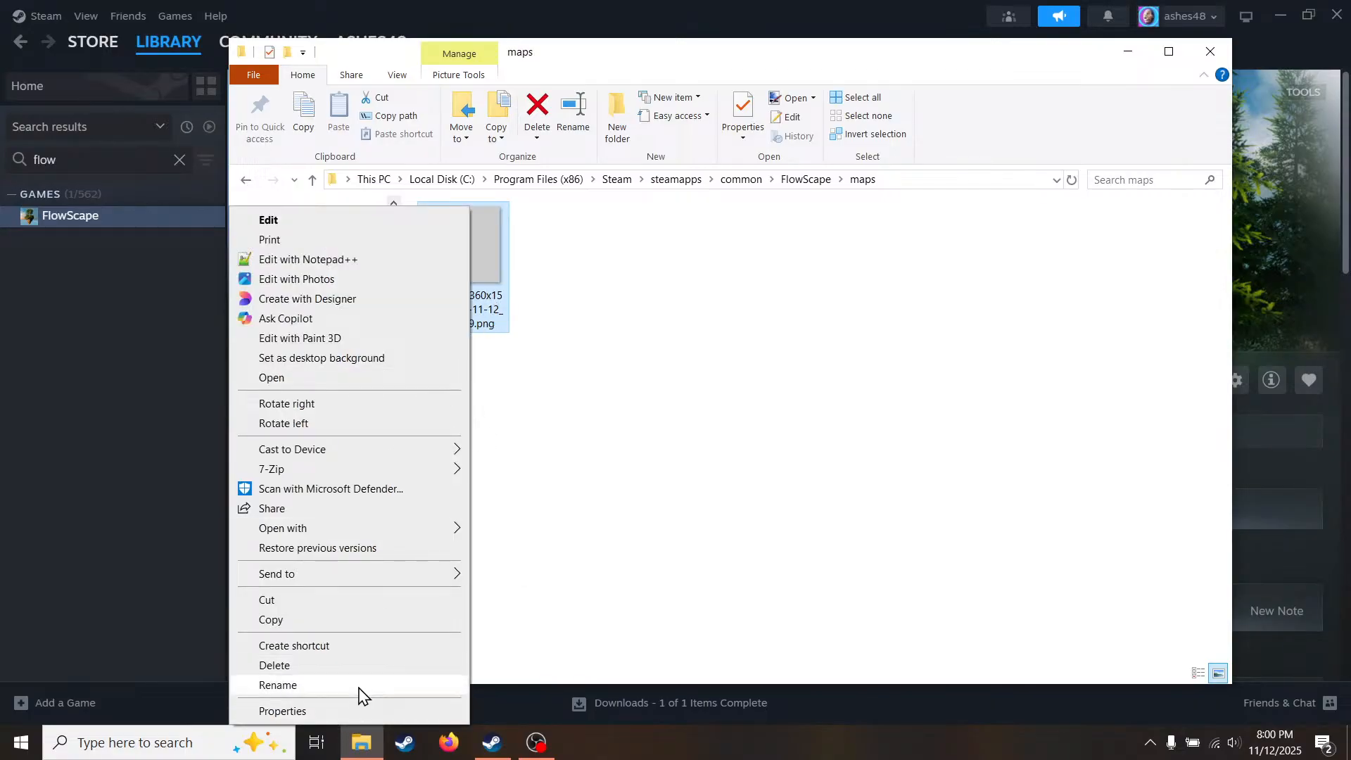
click(365, 666)
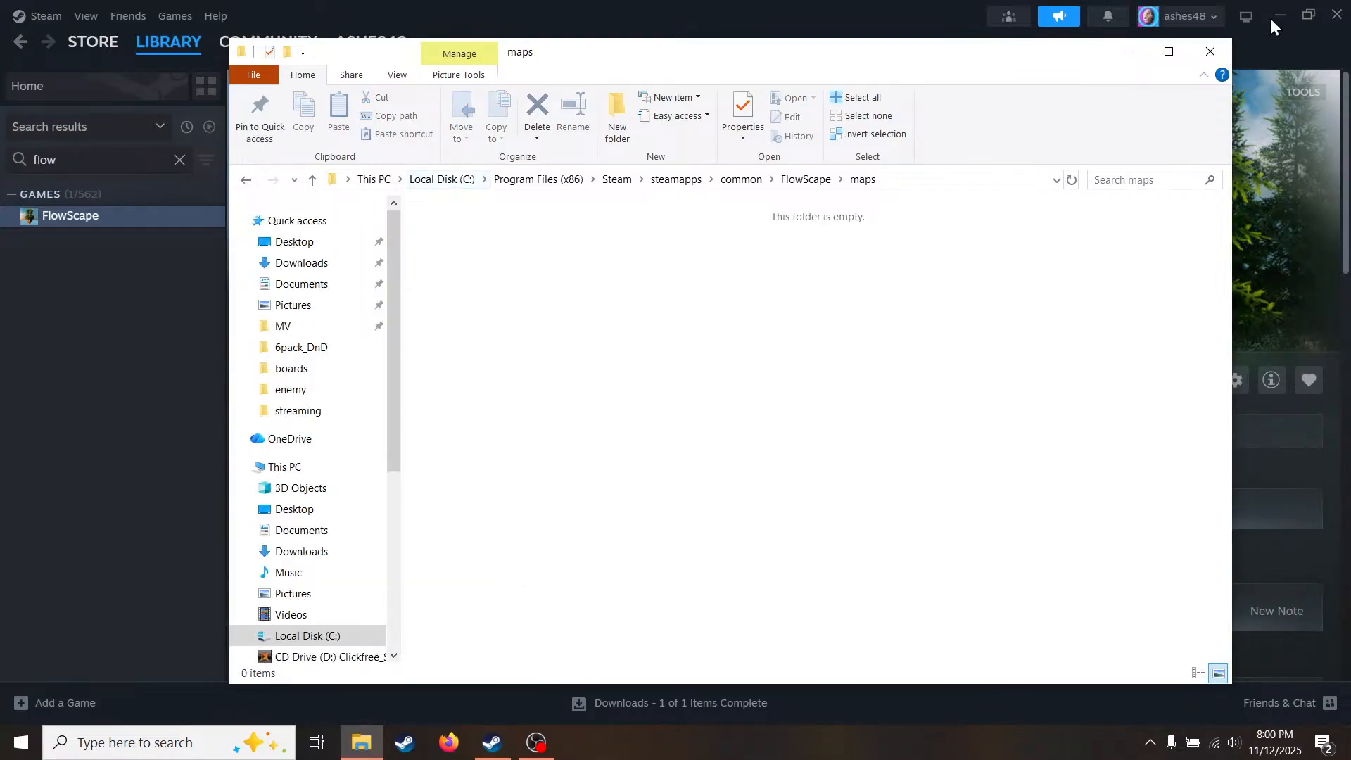
click(1210, 51)
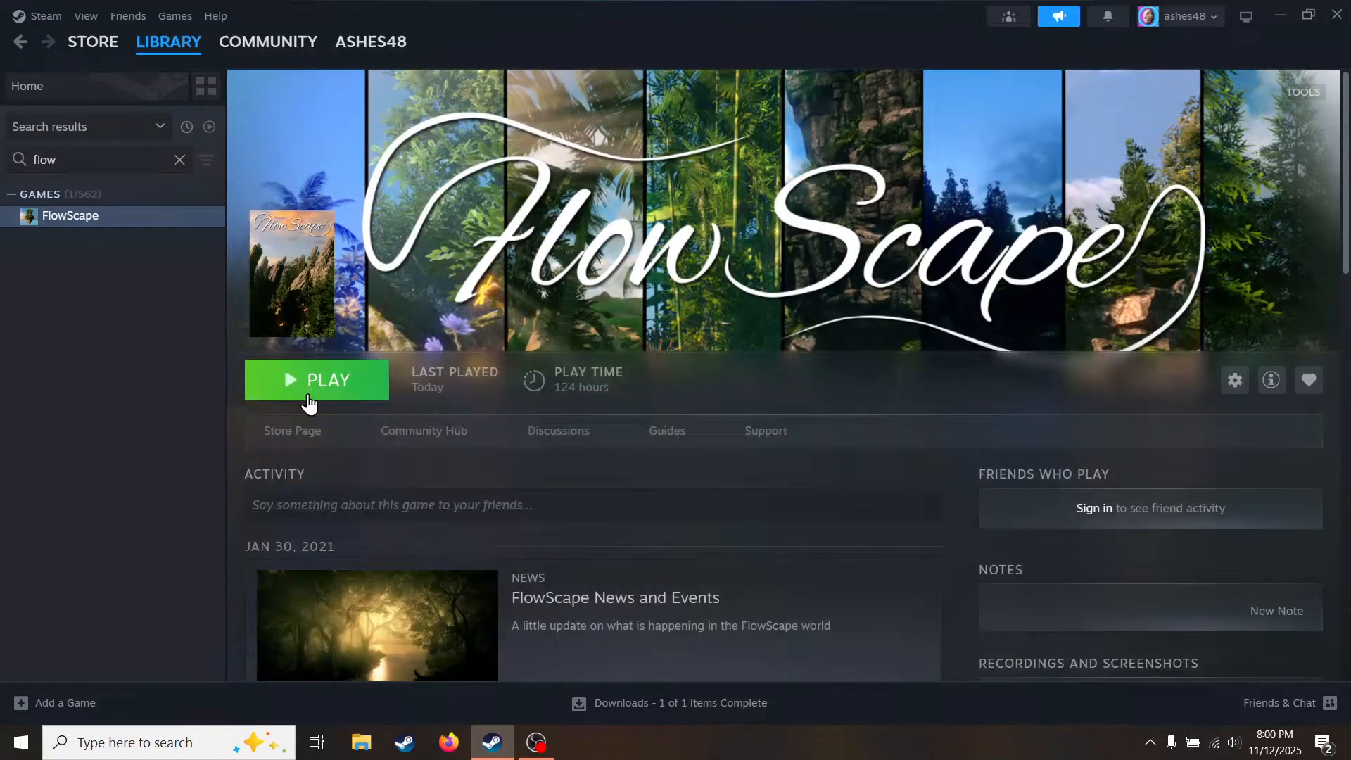
Step: Launch FlowScape from Steam, enter the editor, and load the saved camp scene from the first slot
click(310, 399)
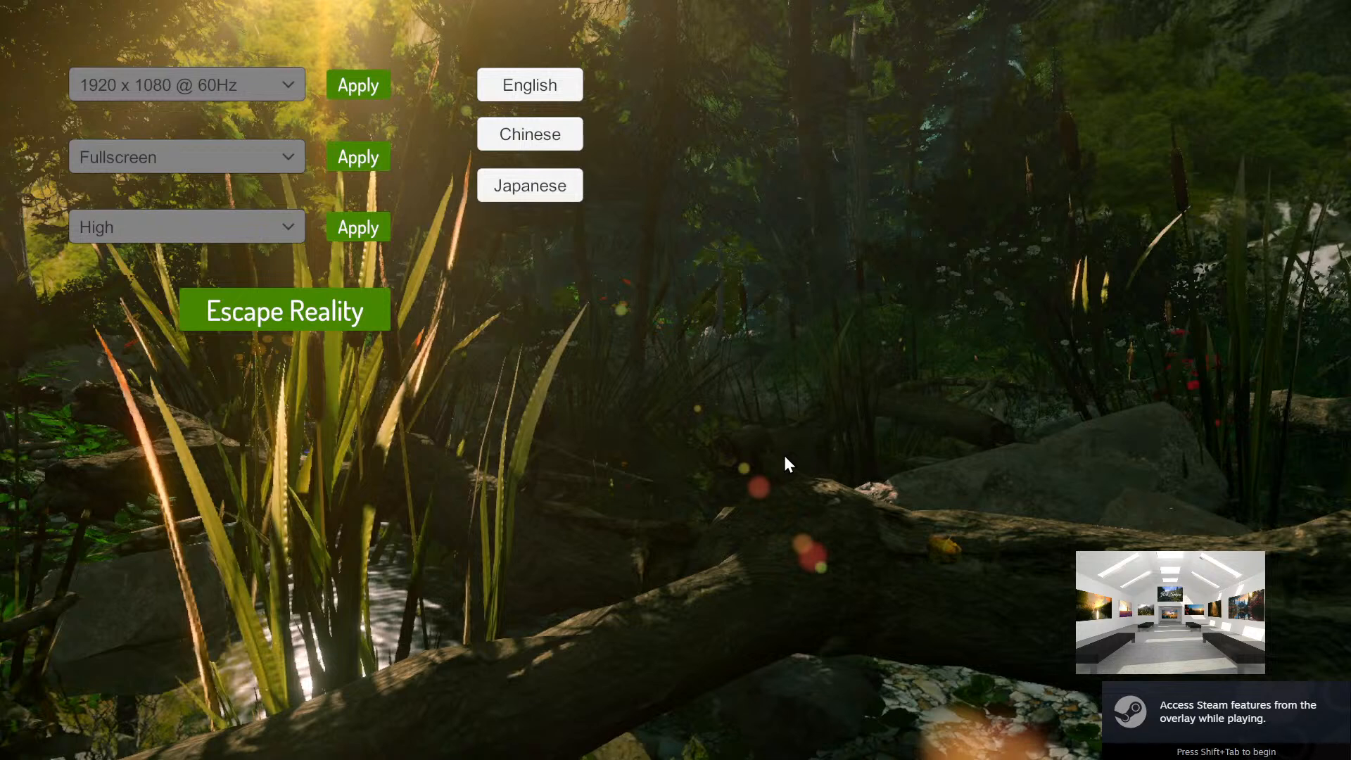
click(294, 314)
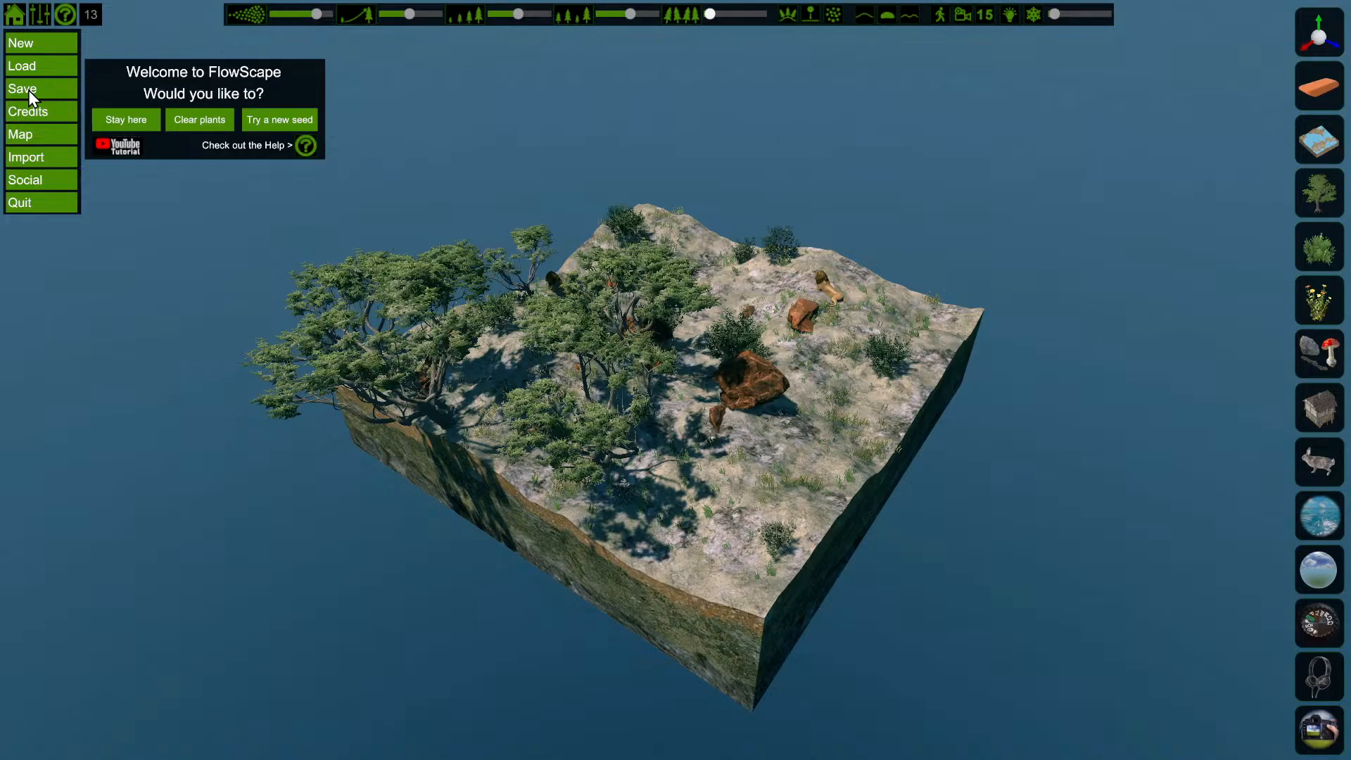
click(25, 66)
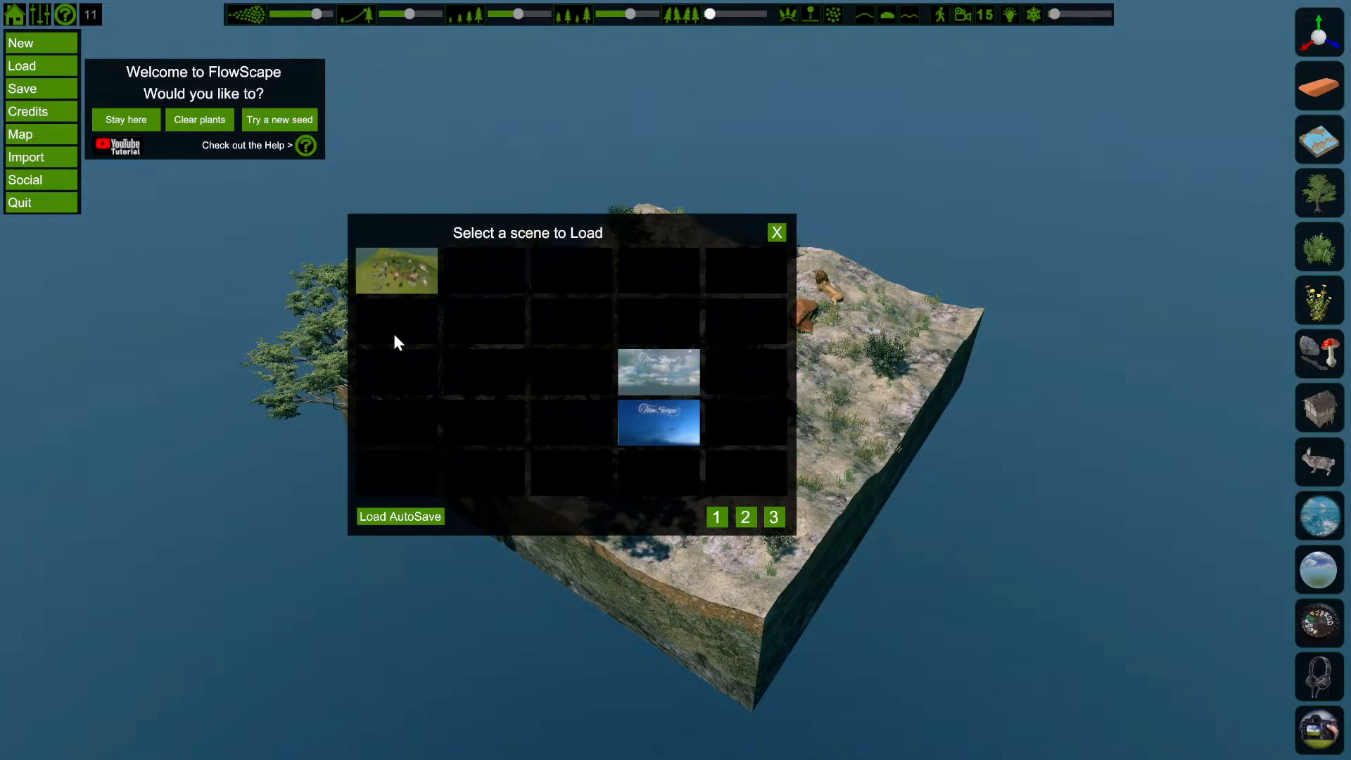
click(409, 278)
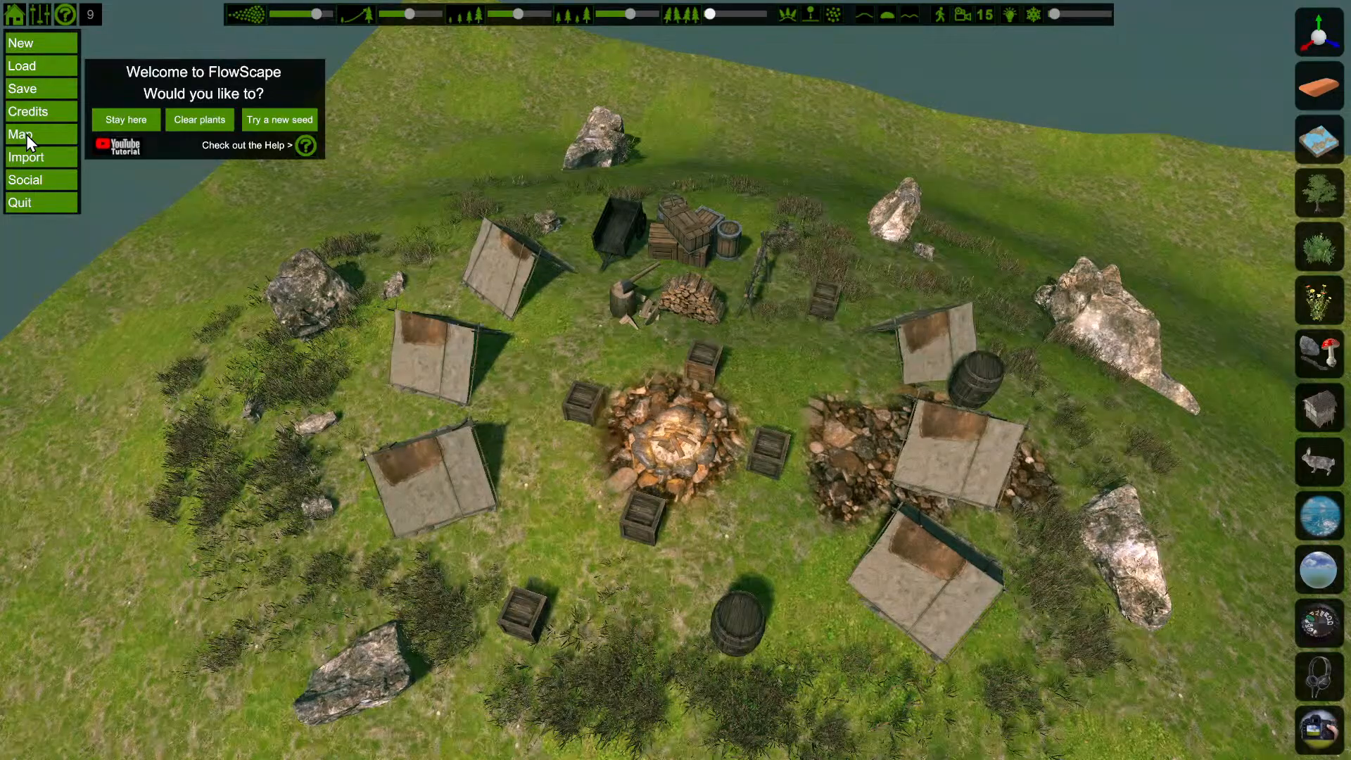
Step: Set up the Map Maker with a rotated orthographic view and a square grid of 60 at minimum opacity
click(27, 133)
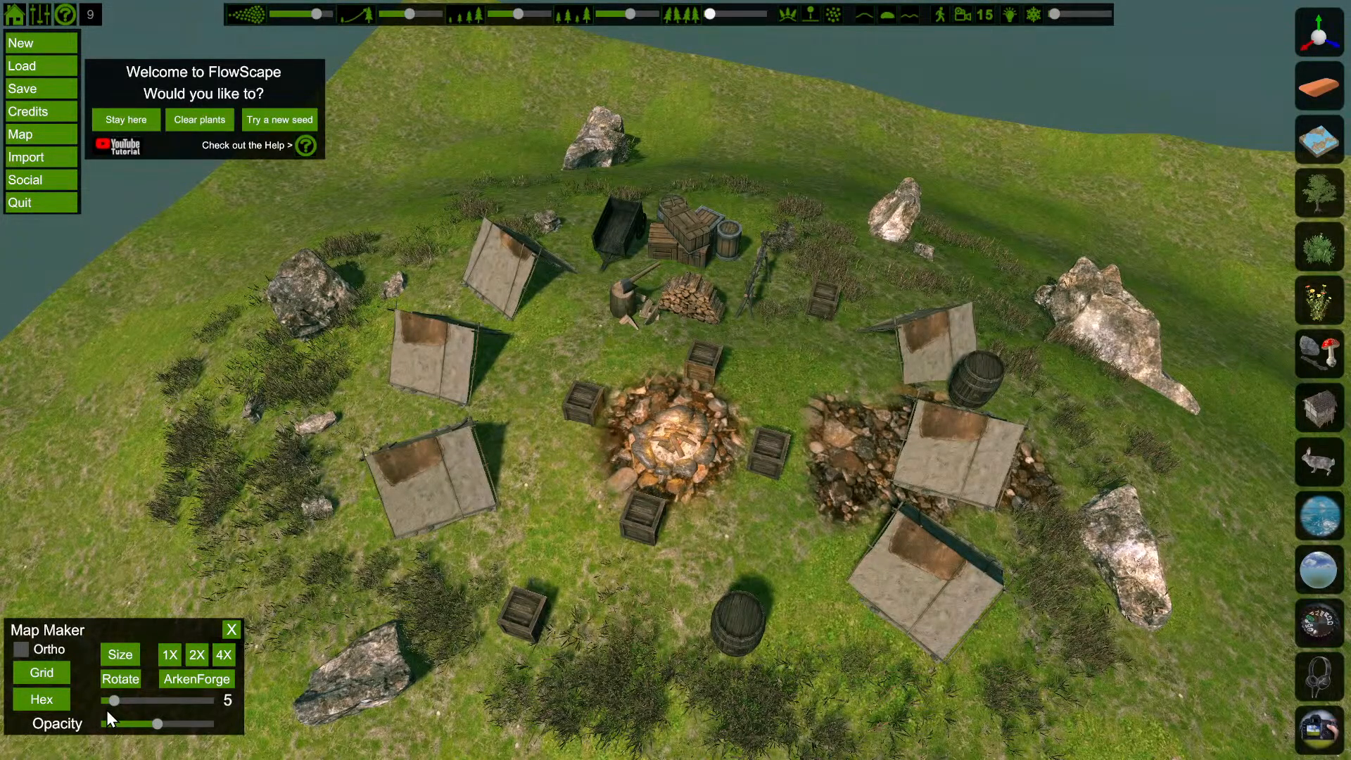
drag(114, 701, 124, 701)
click(114, 677)
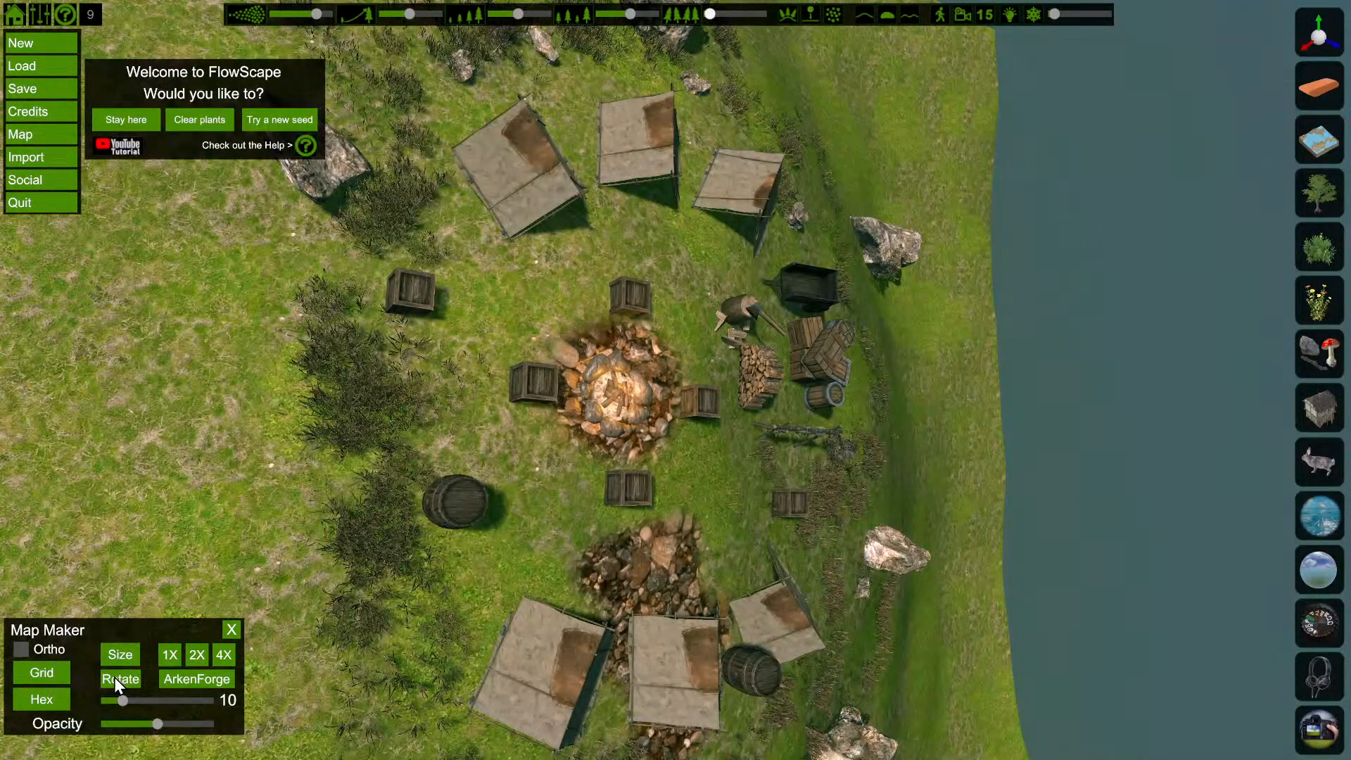
click(71, 680)
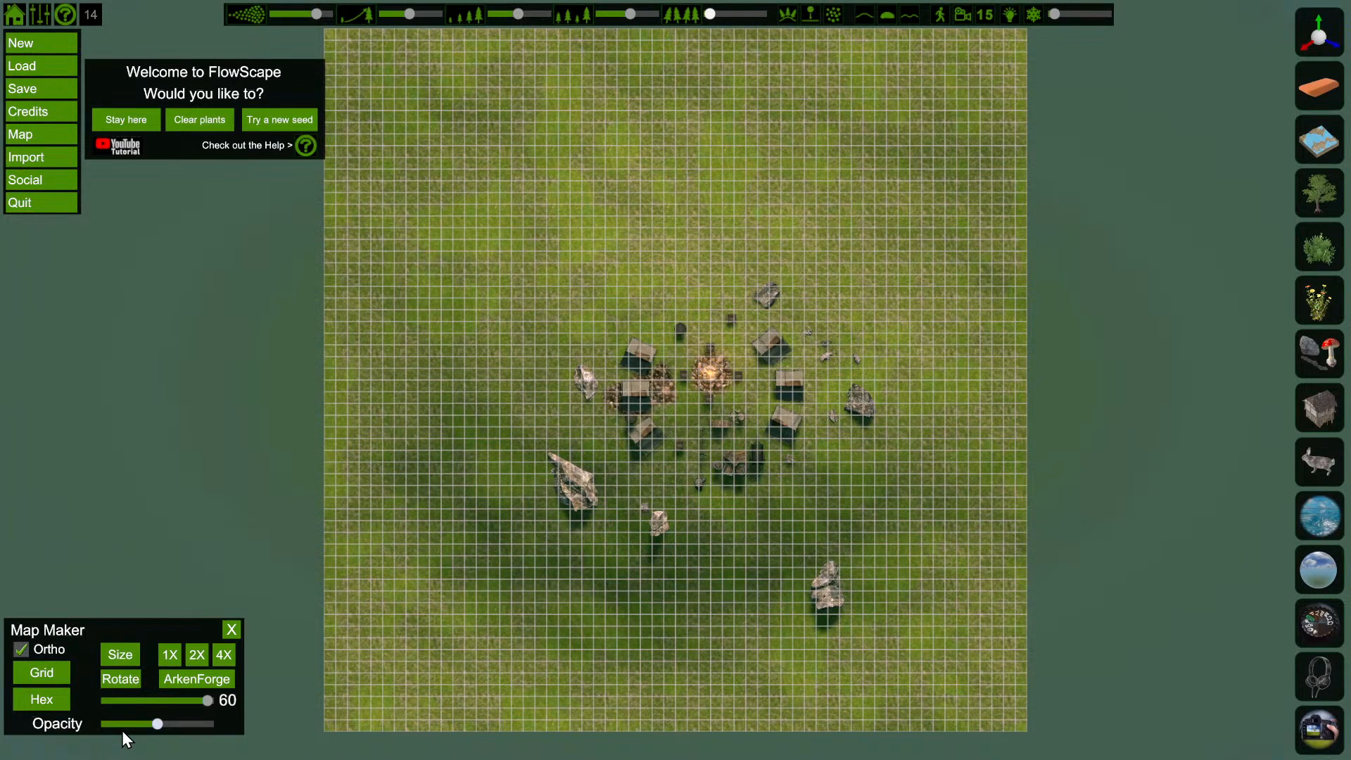
drag(121, 730, 106, 725)
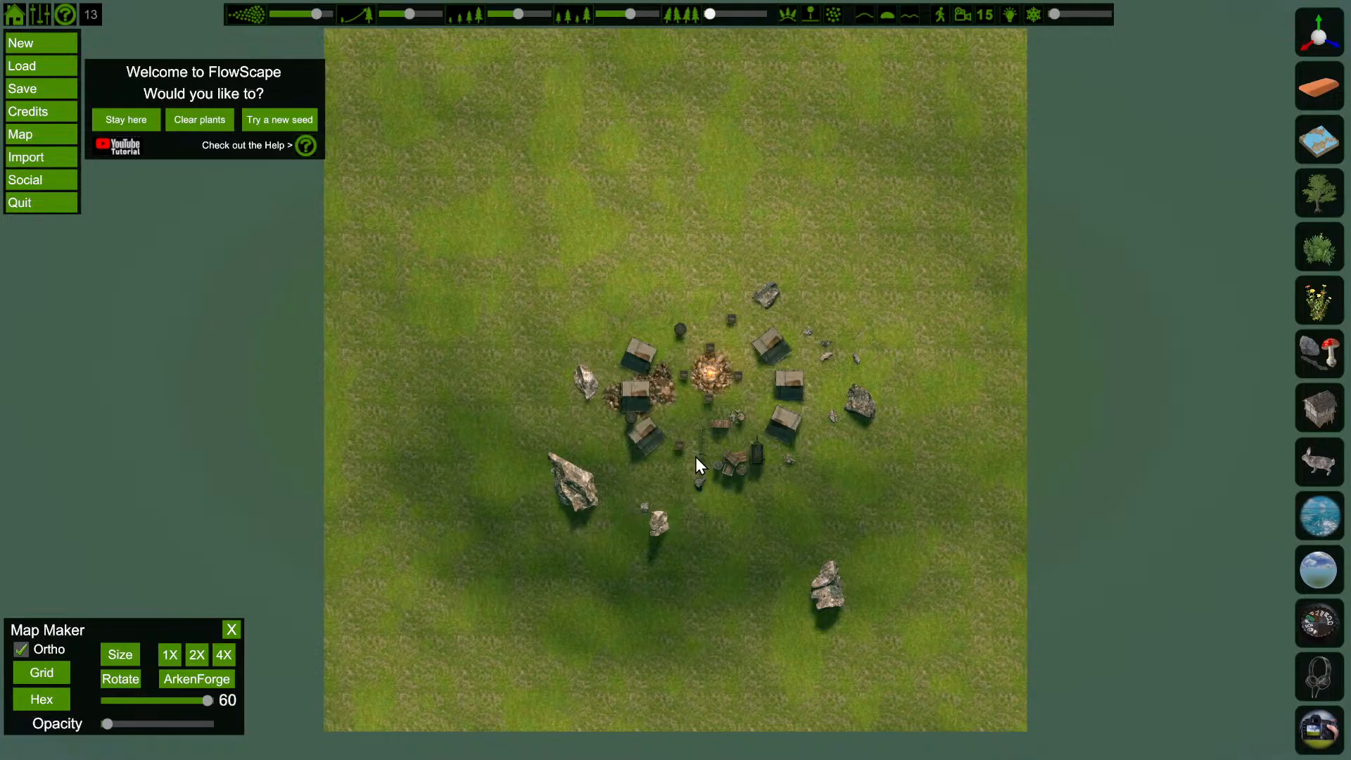
Step: Review the screenshot resolution and graphics quality settings, and close the settings and main menu
click(40, 14)
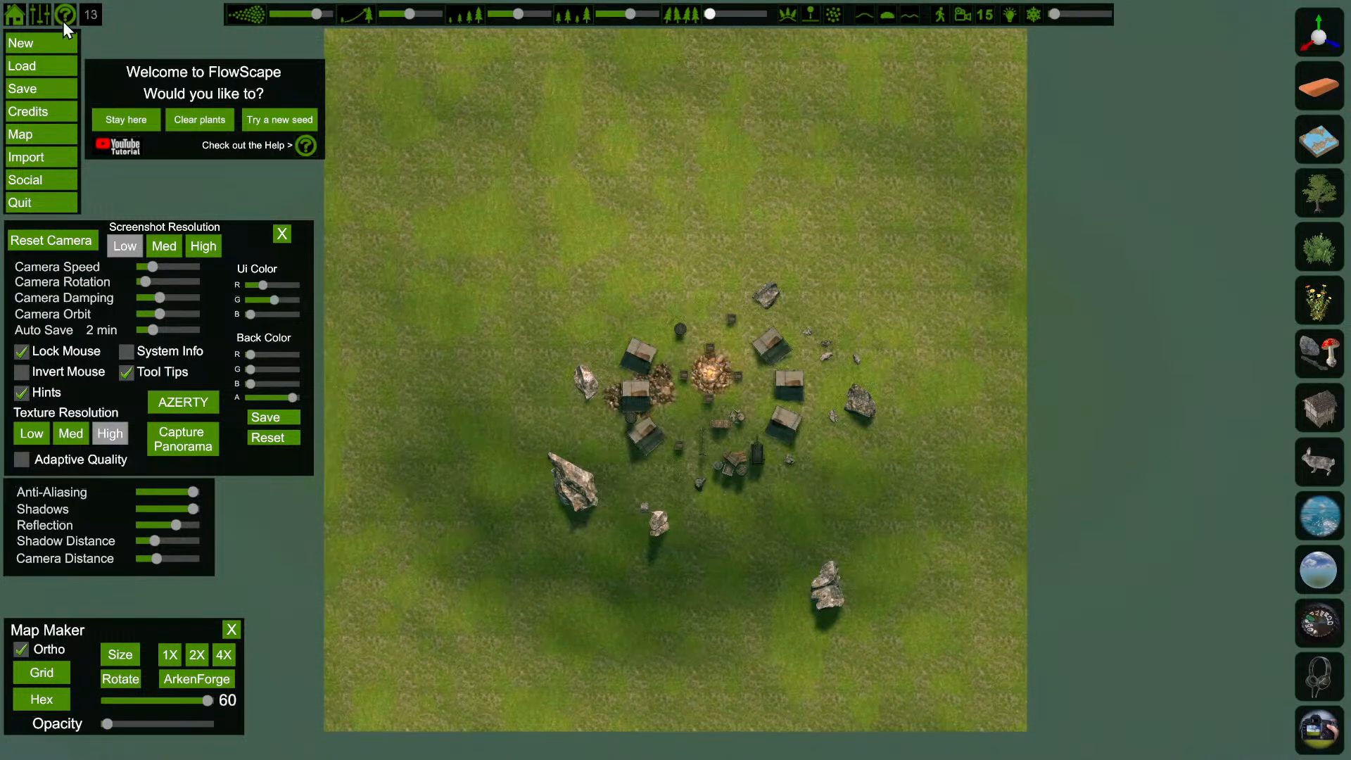
click(39, 14)
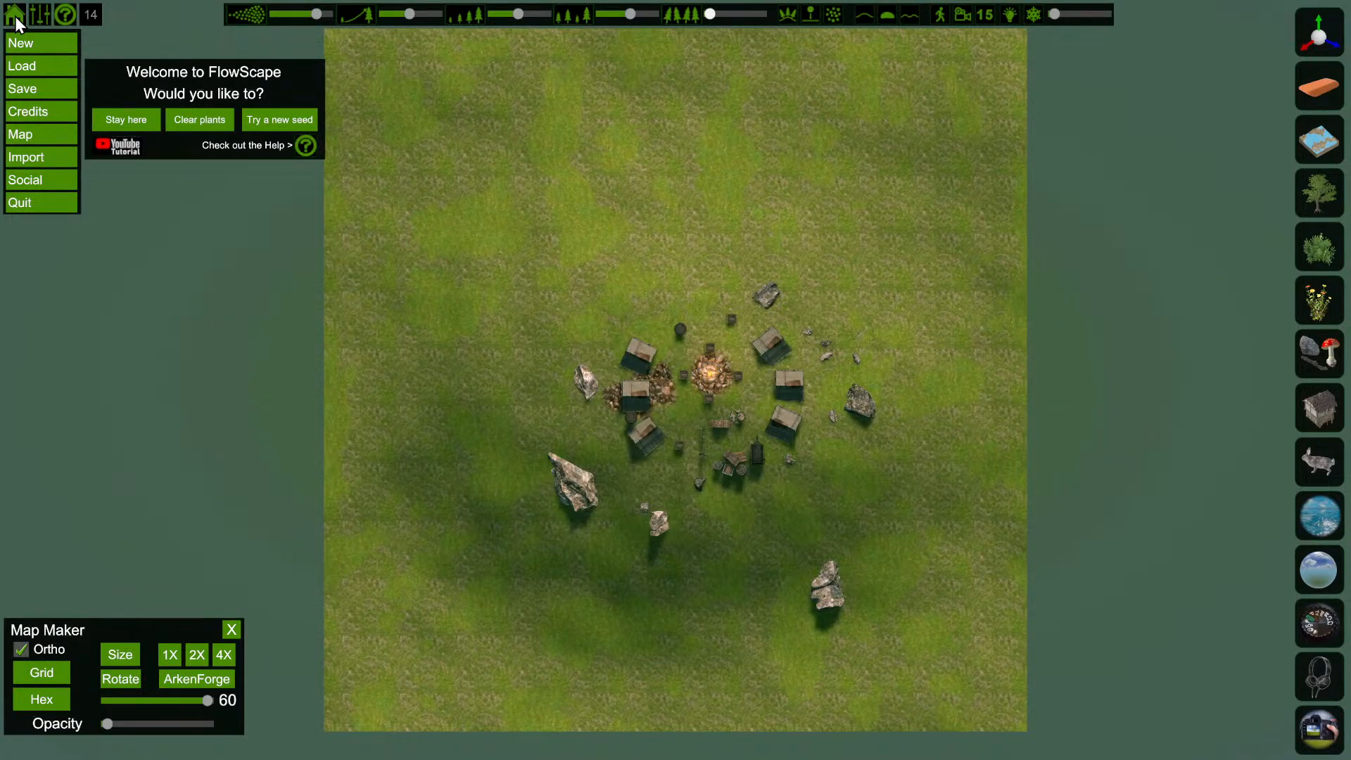
click(15, 16)
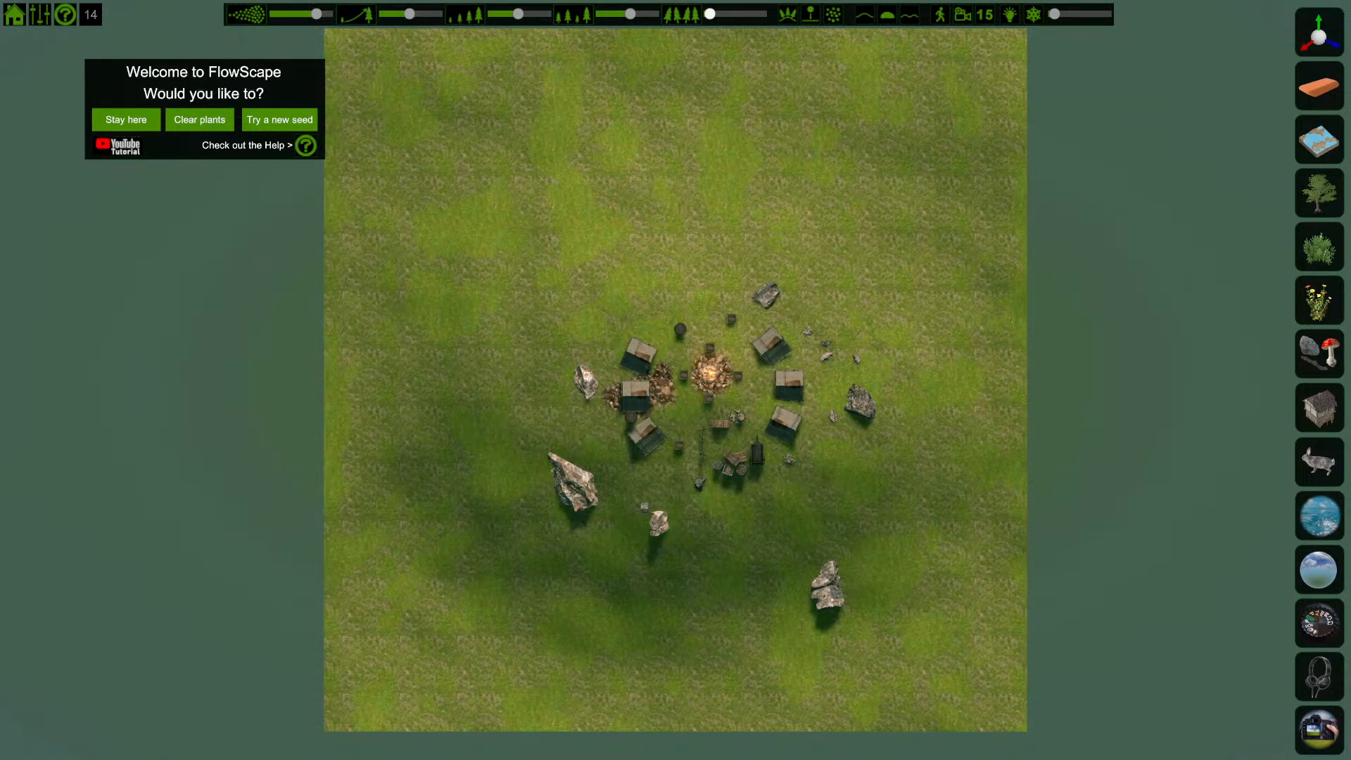
Step: Open the object library of rocks, branches and mushrooms
click(1318, 353)
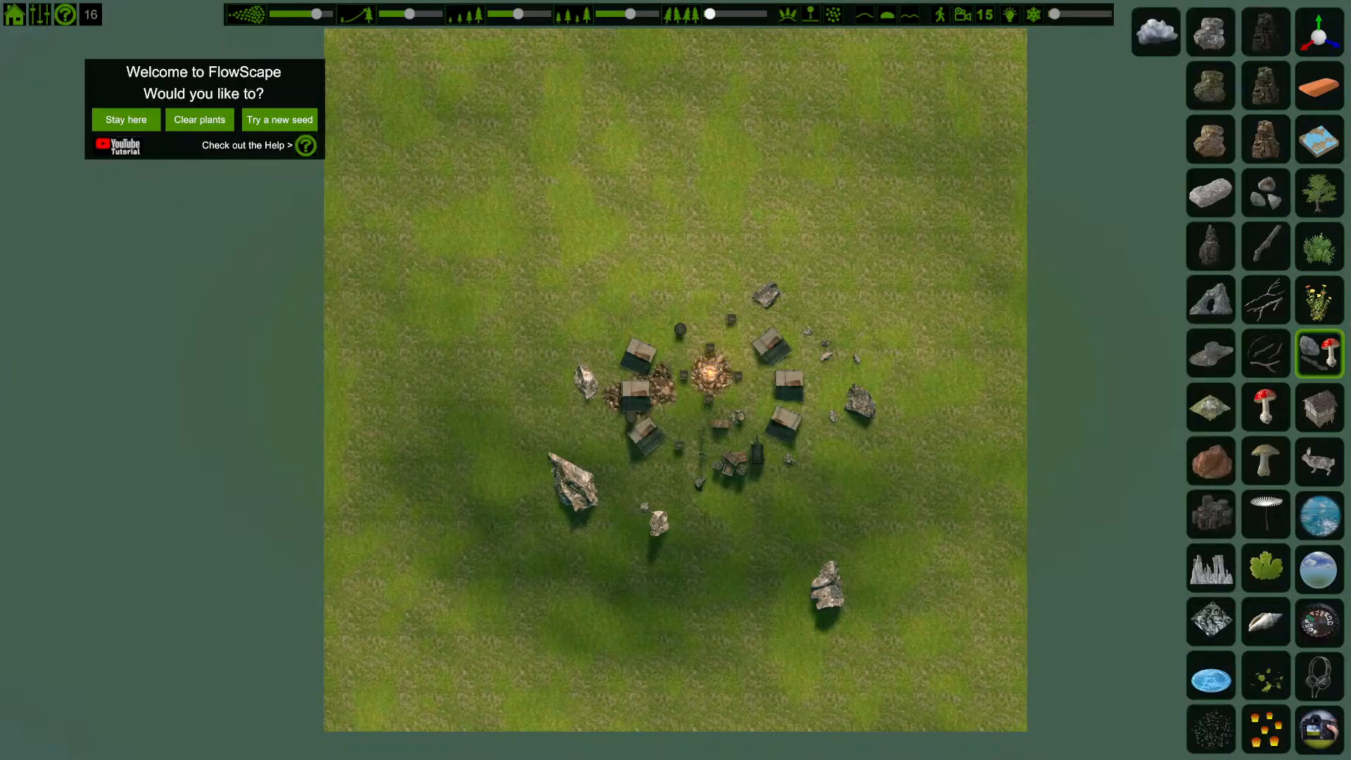